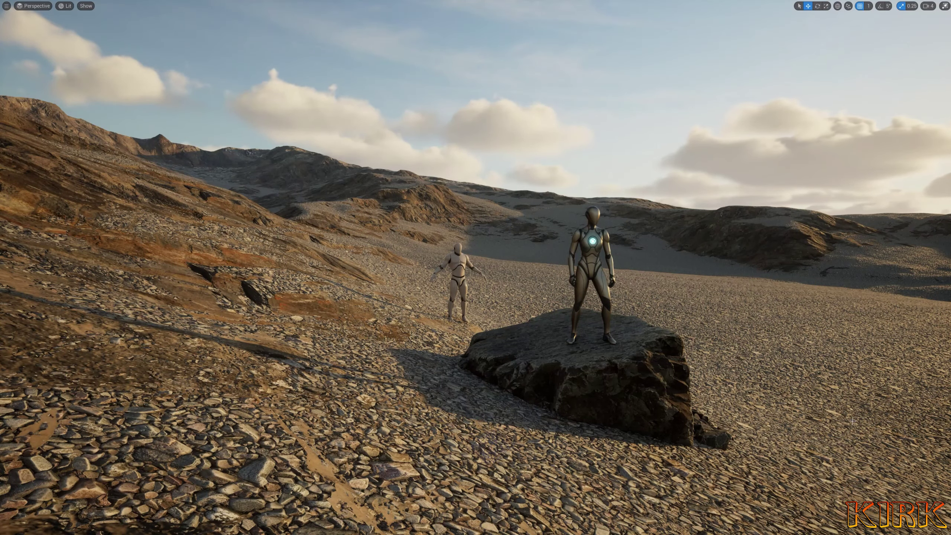
# - Turn the camera across the desert landscape and exit immersive mode with F11
pyautogui.moveTo(617, 347)
pyautogui.mouseDown(button='right')
pyautogui.moveTo(644, 348)
pyautogui.moveTo(646, 365)
pyautogui.moveTo(617, 346)
pyautogui.mouseUp(button='right')
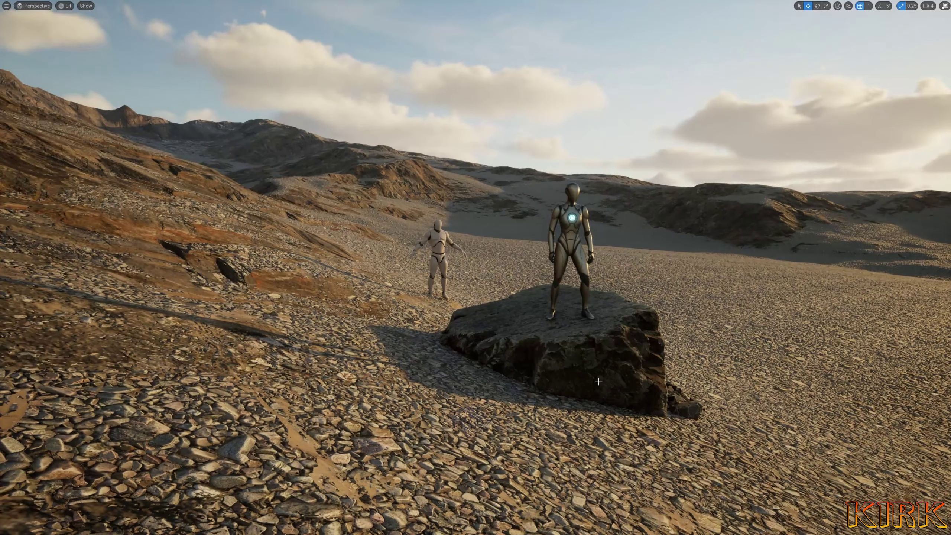
pyautogui.press('F11')
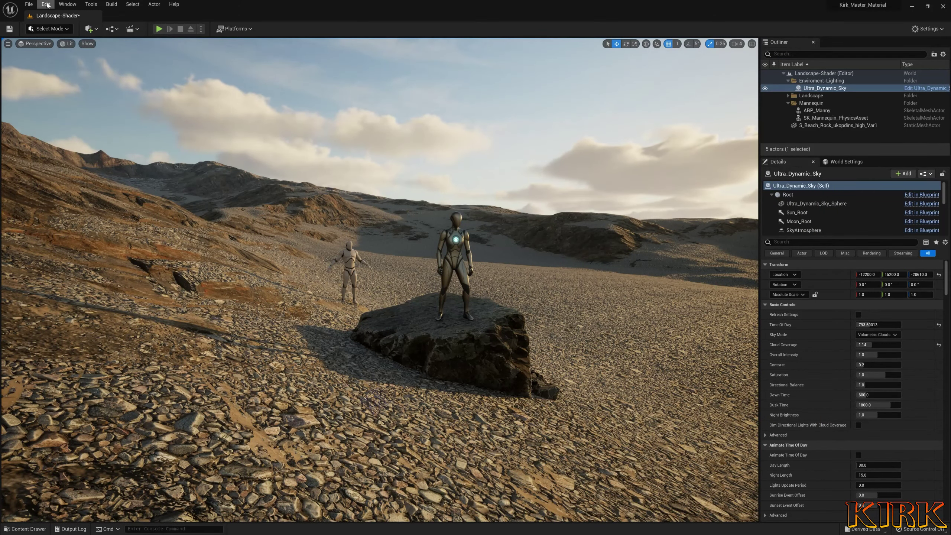
pyautogui.click(67, 4)
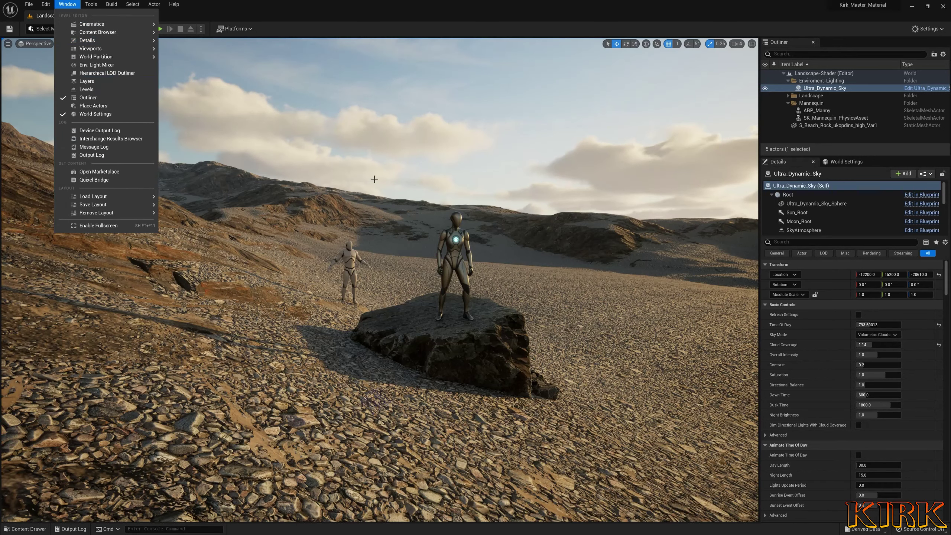
pyautogui.click(429, 176)
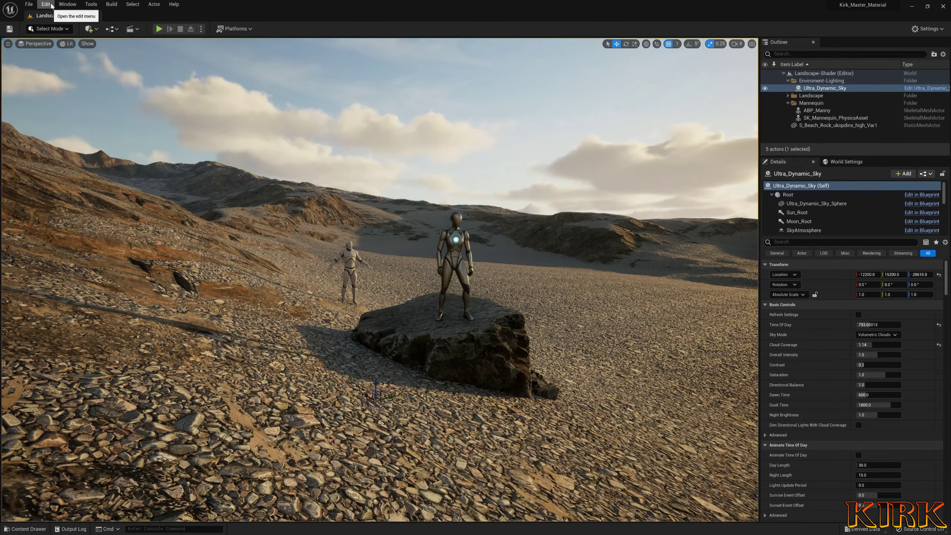
pyautogui.click(45, 5)
pyautogui.click(78, 115)
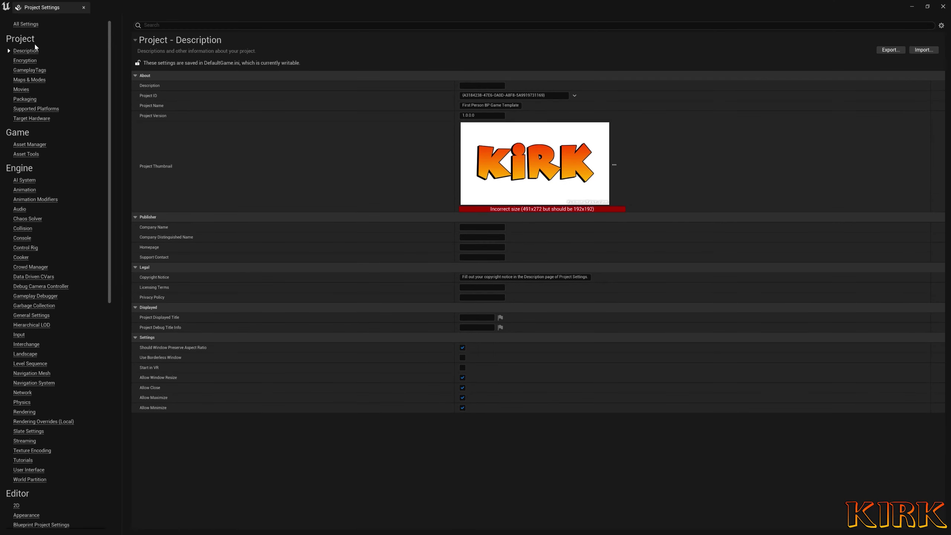
pyautogui.click(28, 412)
pyautogui.scroll(-3, 397, 232)
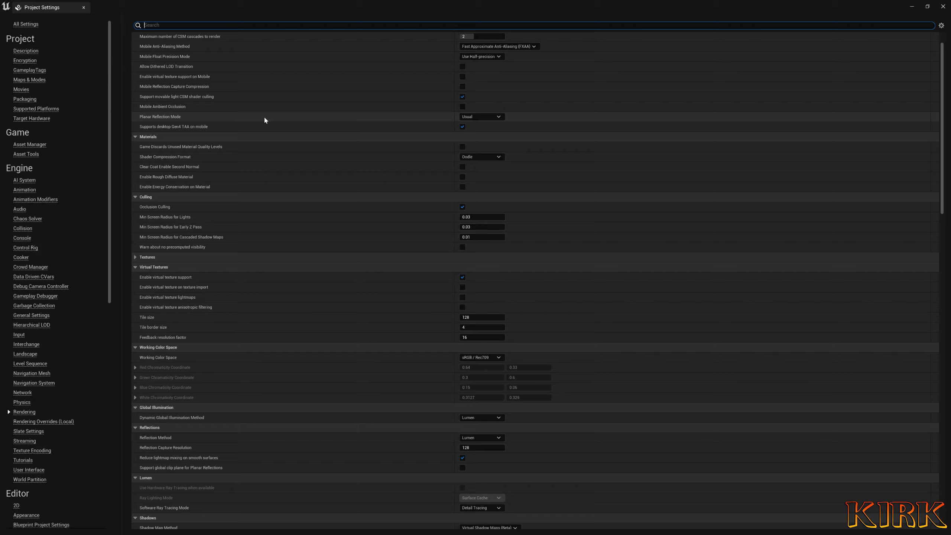
pyautogui.click(84, 7)
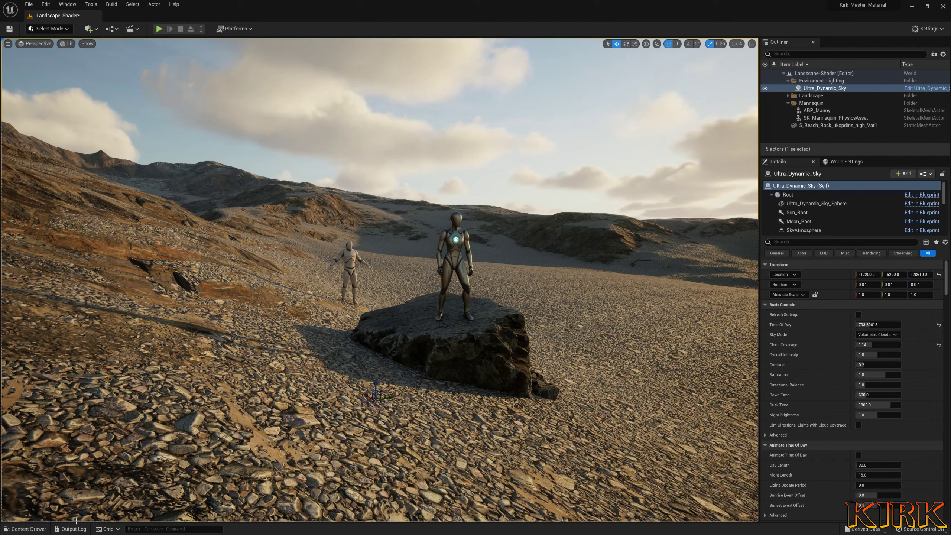
# - Browse the Content Drawer to 1-Kirk-Master-Material/Landscape-Material/Landscape-Normals
pyautogui.click(28, 529)
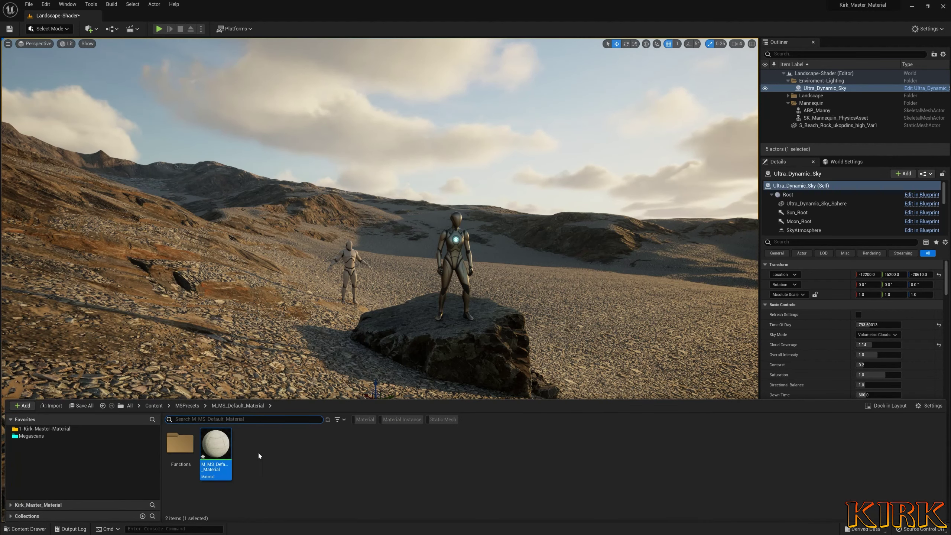
pyautogui.click(41, 429)
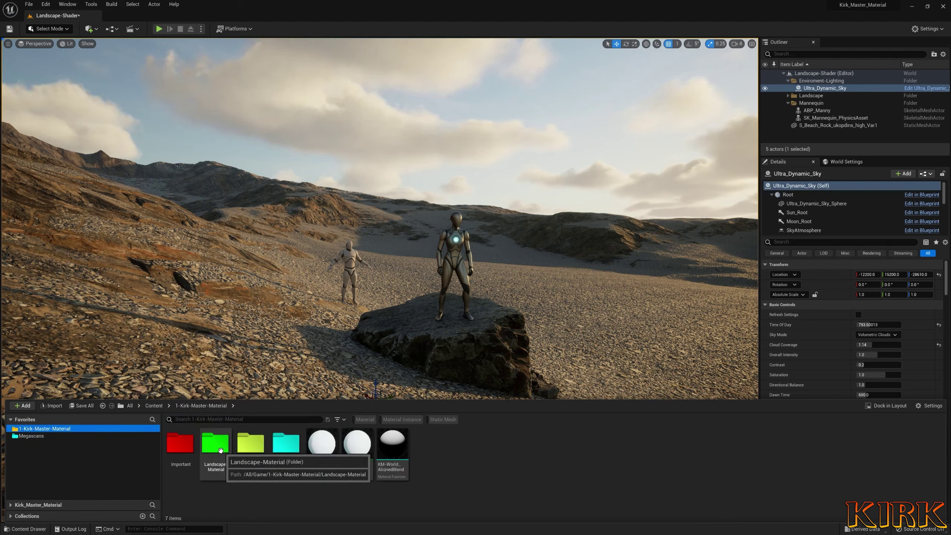
pyautogui.doubleClick(221, 450)
pyautogui.doubleClick(217, 447)
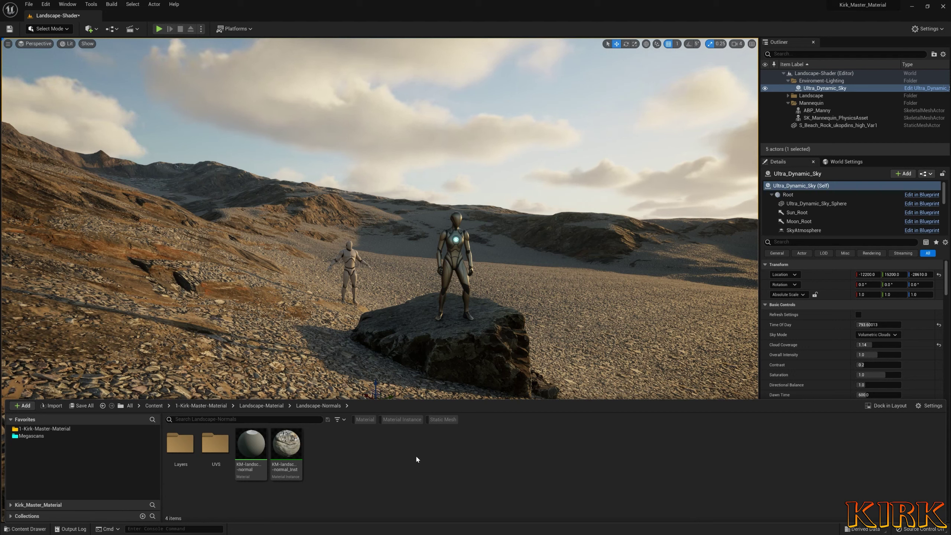
# - Create a folder named RVT-Landscape in Landscape-Normals and open it
pyautogui.rightClick(343, 452)
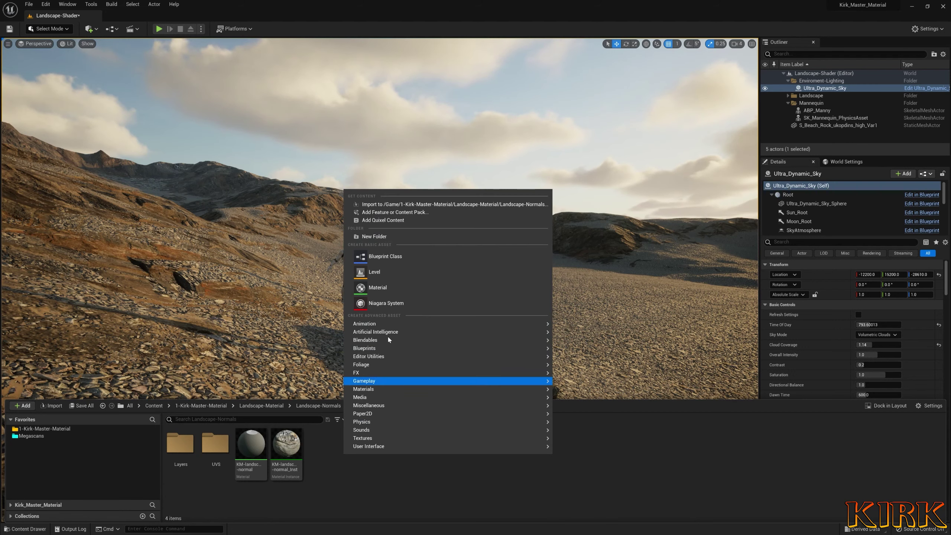
pyautogui.click(397, 236)
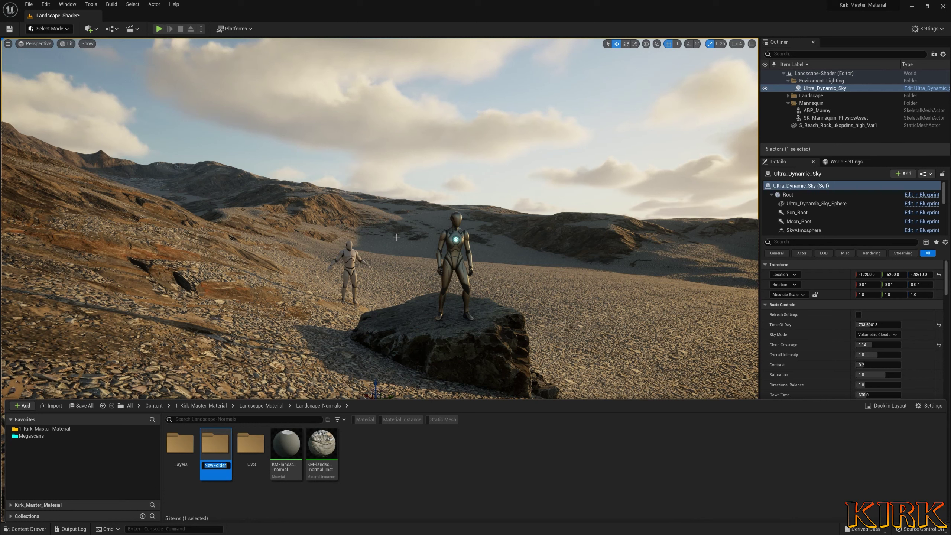
pyautogui.write('RVT')
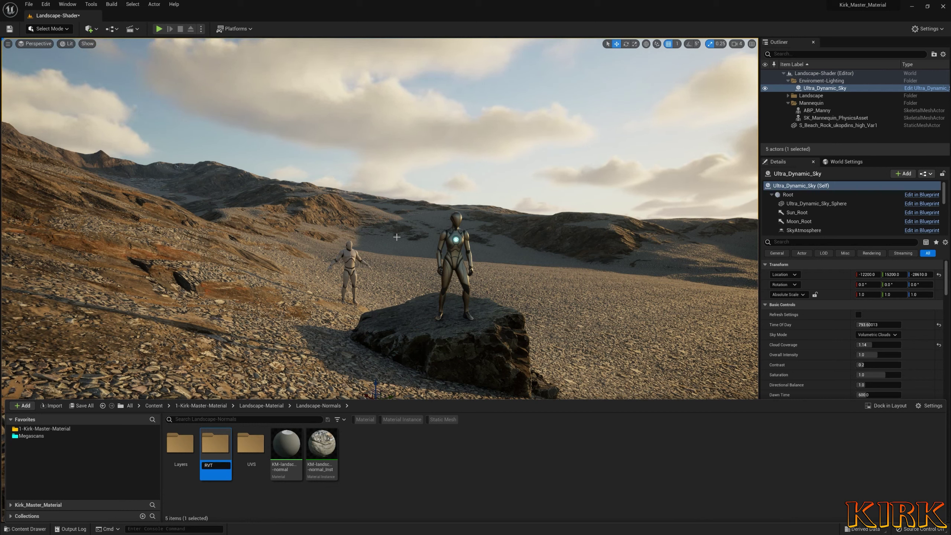
pyautogui.write('-Landscape')
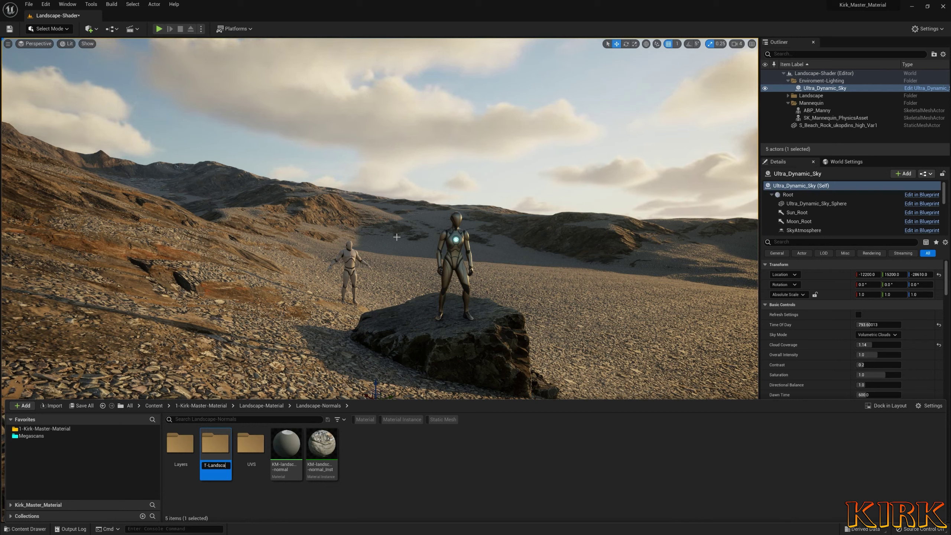
pyautogui.press('Return')
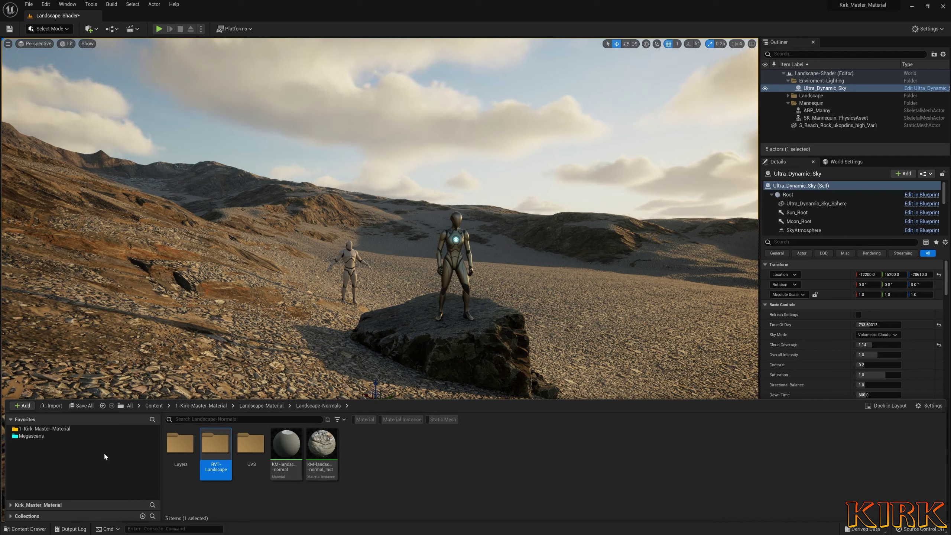
pyautogui.doubleClick(220, 455)
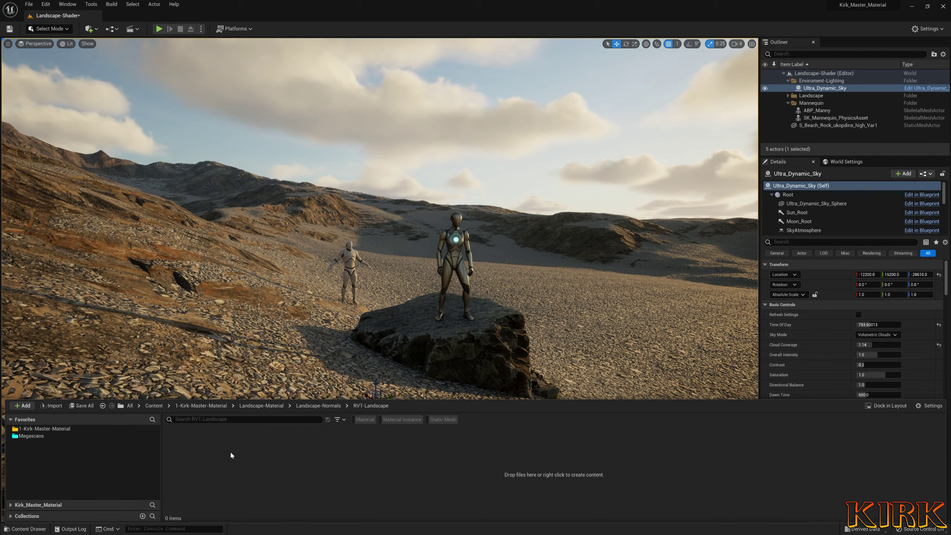
# - Create a Runtime Virtual Texture asset named RVT-Color
pyautogui.rightClick(231, 454)
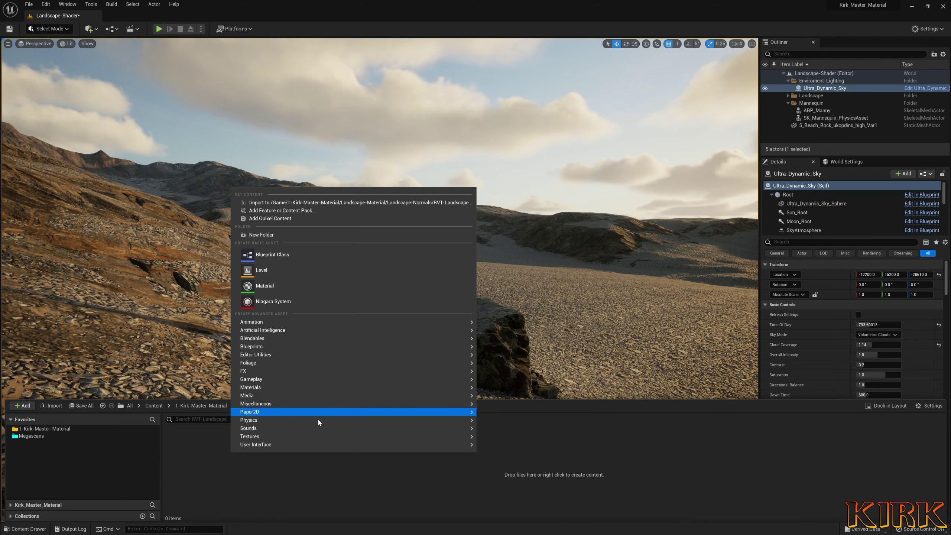
pyautogui.rightClick(243, 477)
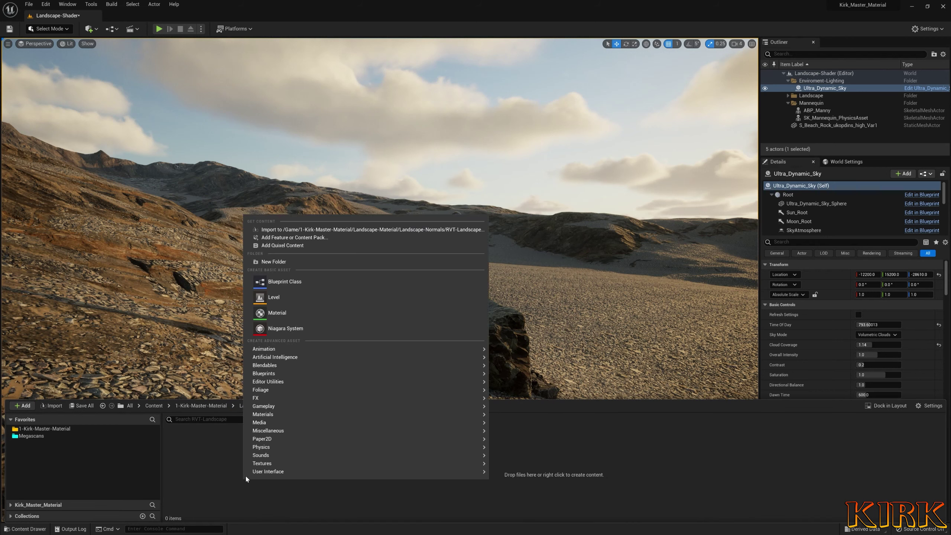
pyautogui.moveTo(287, 476)
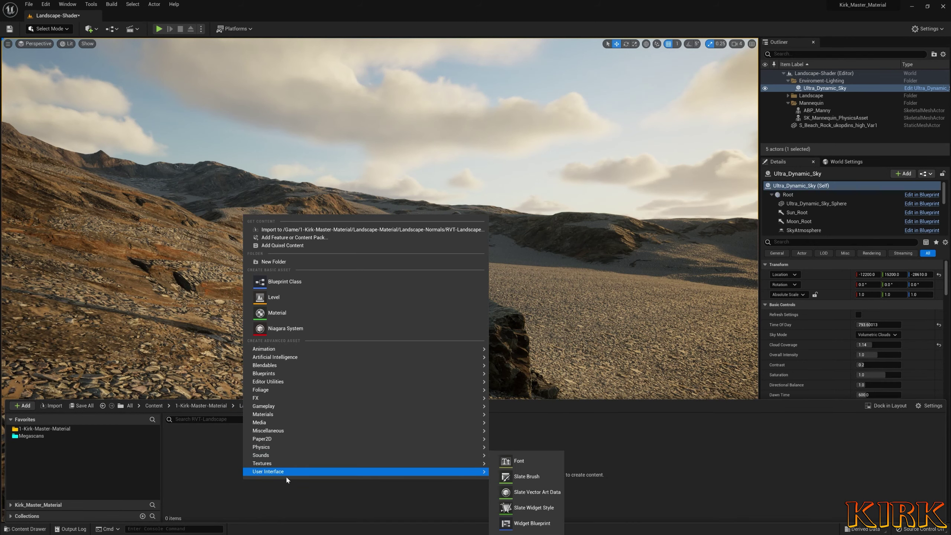
pyautogui.moveTo(411, 463)
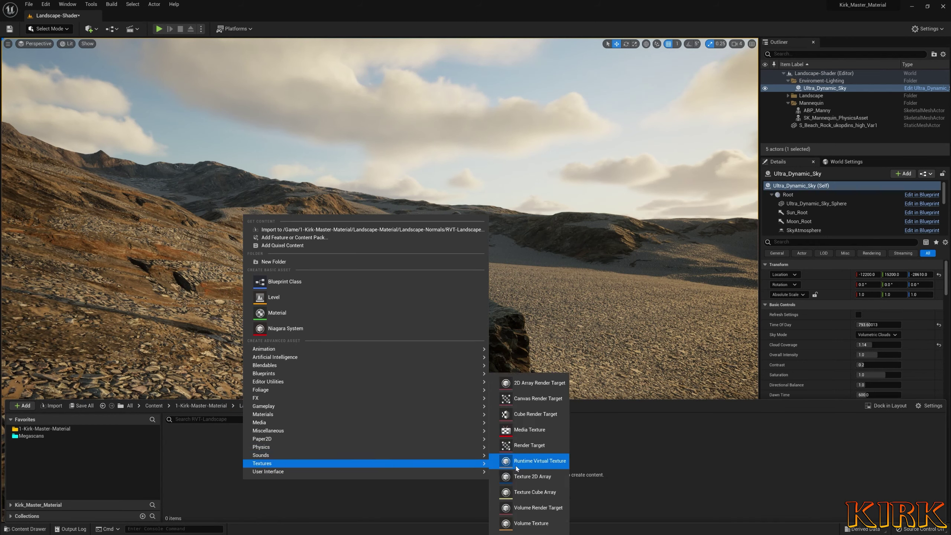
pyautogui.click(546, 462)
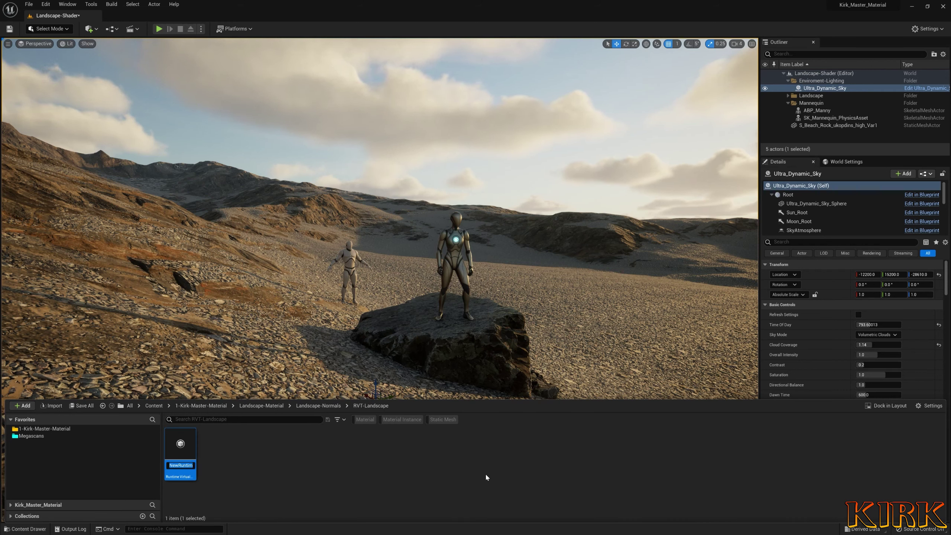
pyautogui.write('RVT-Color')
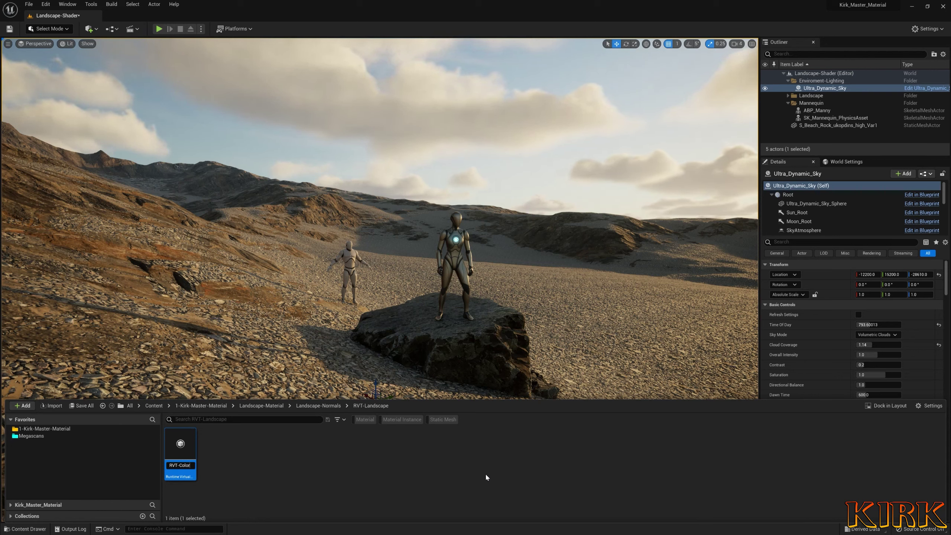
pyautogui.press('Return')
# - Duplicate RVT-Color as RVT-Height, then open RVT-Color for editing
pyautogui.rightClick(247, 456)
pyautogui.press('Escape')
pyautogui.hotkey('ctrl', 'd')
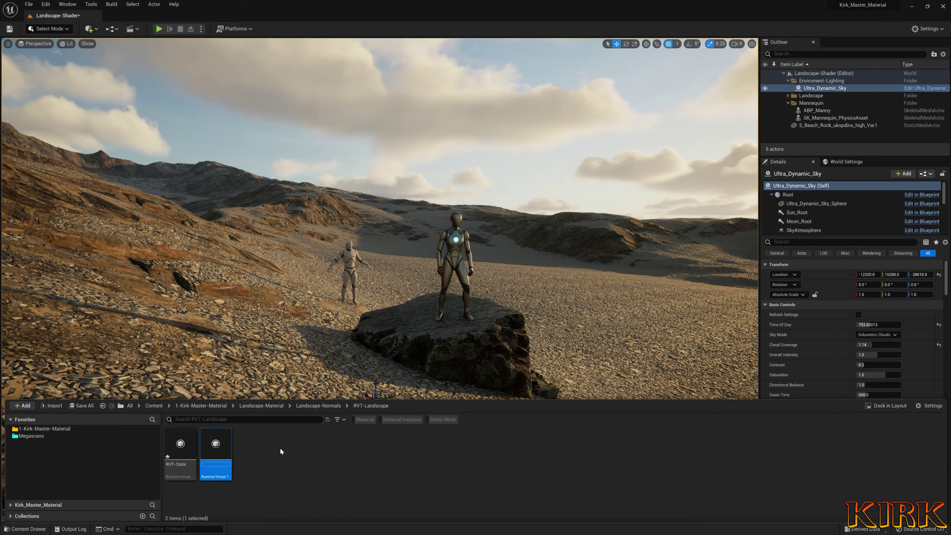
pyautogui.press('Right')
pyautogui.press('BackSpace')
pyautogui.press('BackSpace')
pyautogui.press('BackSpace')
pyautogui.write('Height')
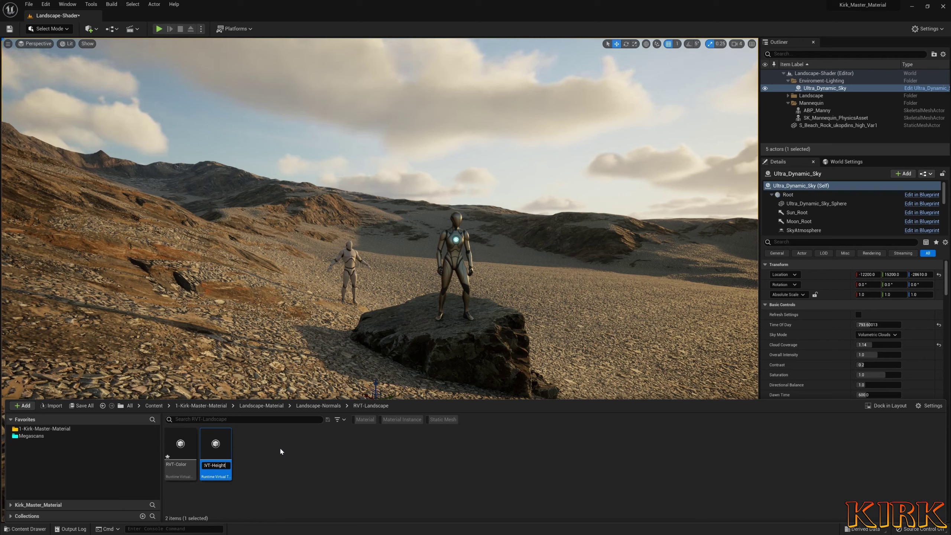
pyautogui.press('Return')
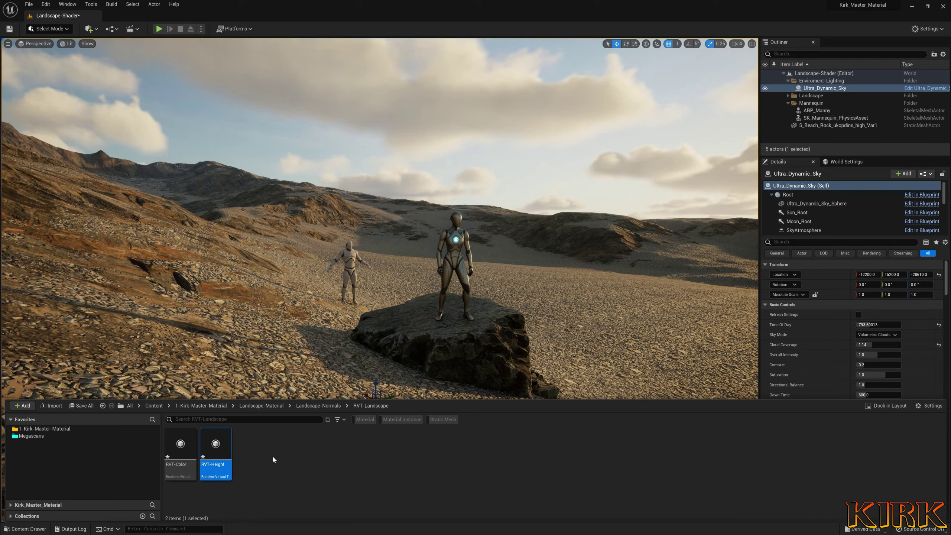
pyautogui.doubleClick(179, 451)
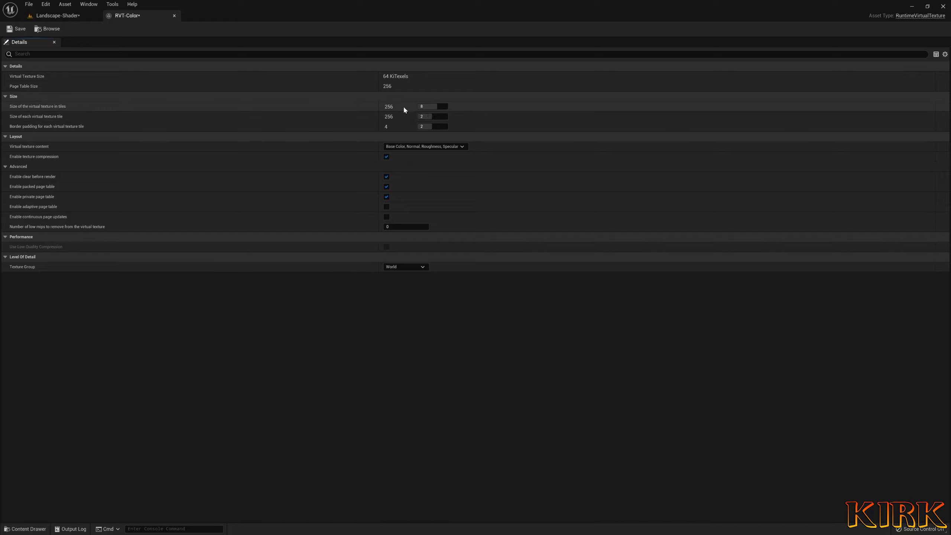
# - Give RVT-Color tile count 1024 and YCoCg Base Color, Normal, Roughness, Specular content, then save
pyautogui.click(435, 108)
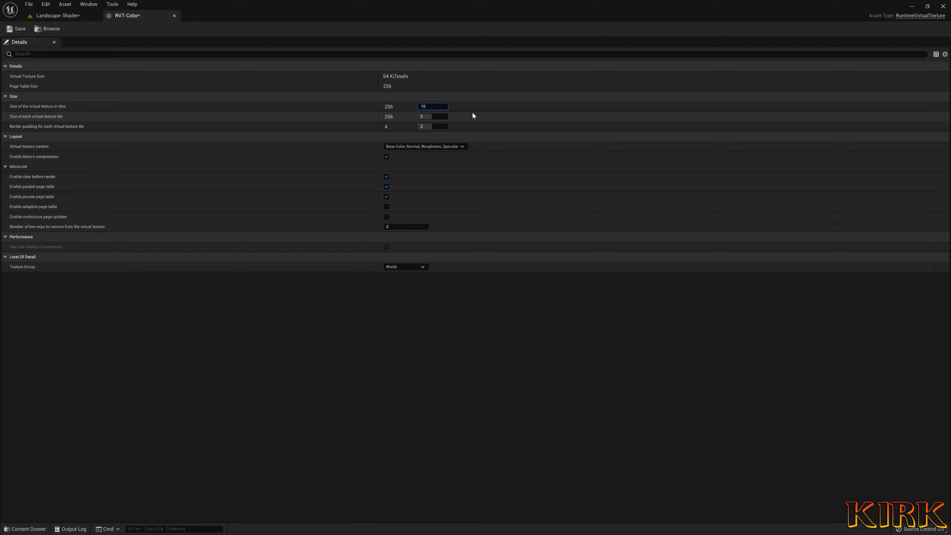
pyautogui.press('Return')
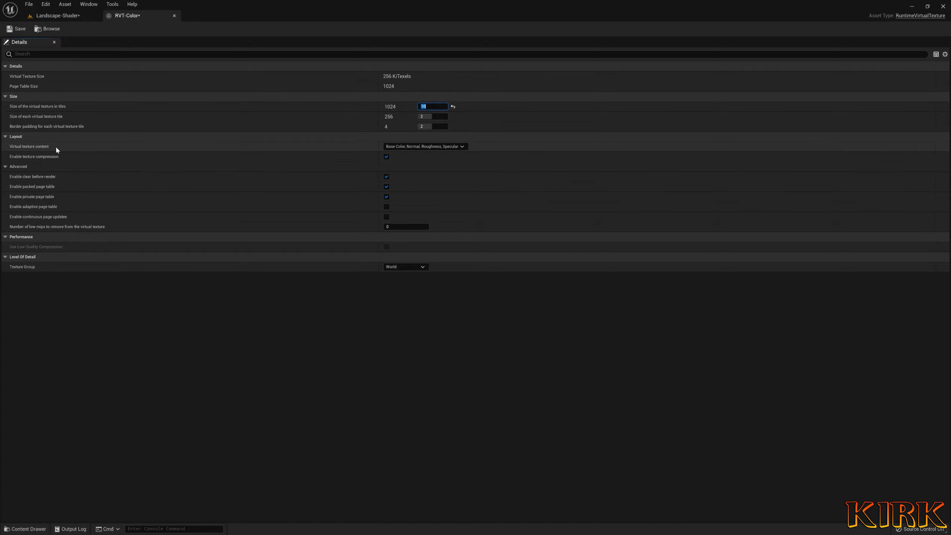
pyautogui.click(462, 146)
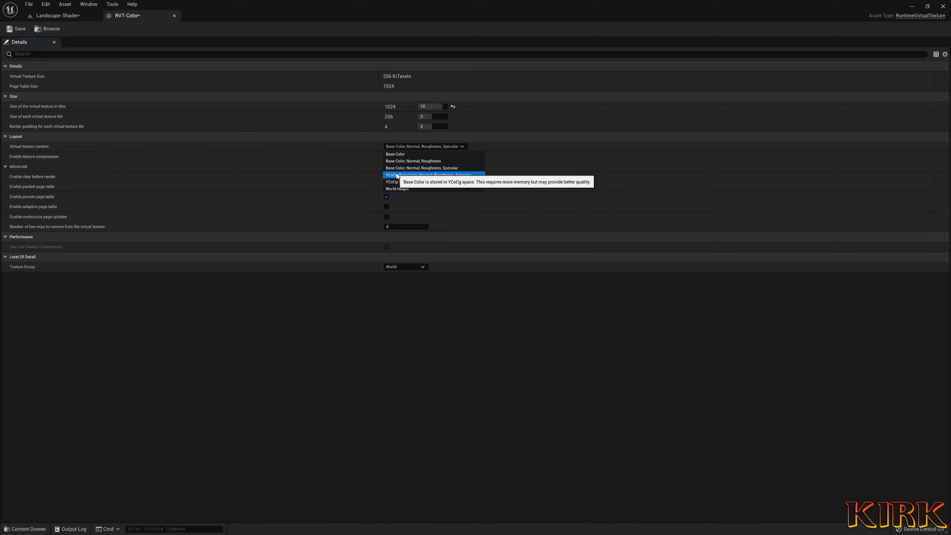
pyautogui.click(437, 176)
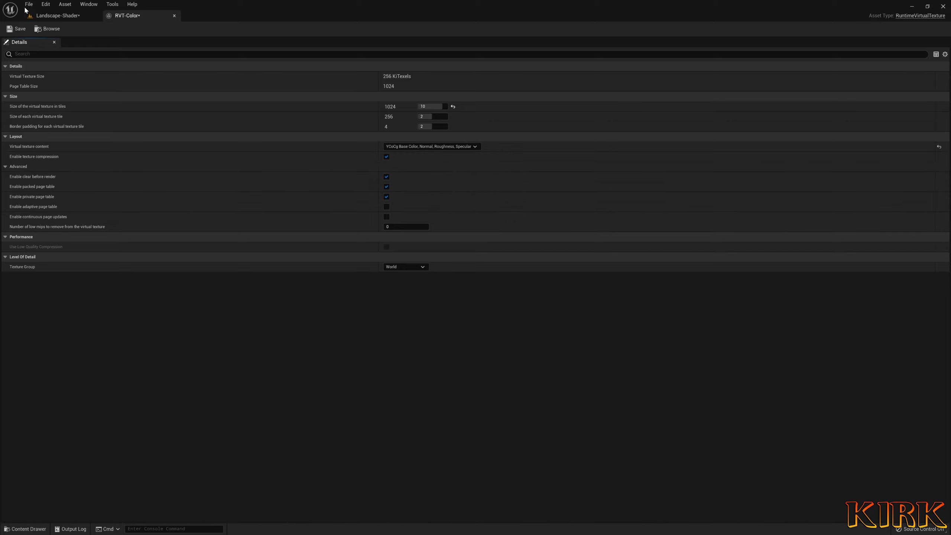
pyautogui.click(19, 30)
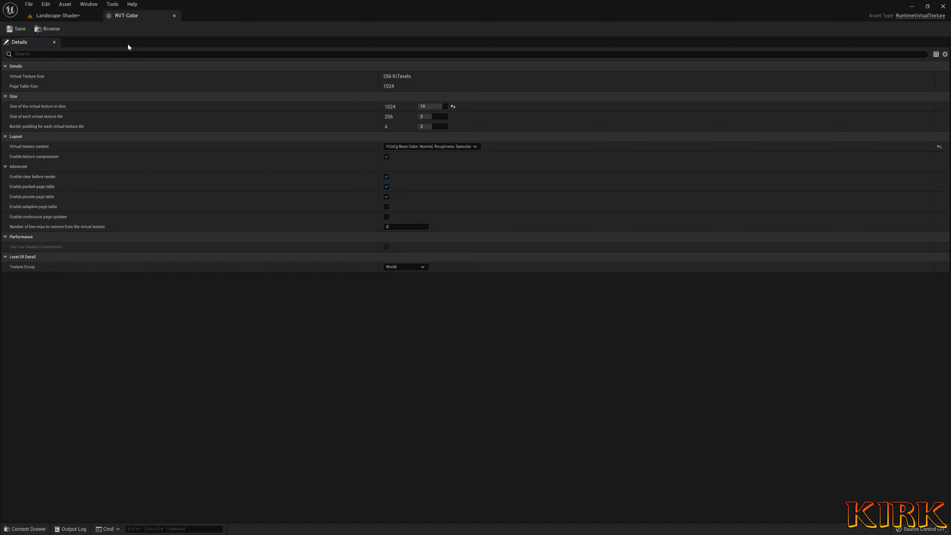
pyautogui.click(174, 15)
# - Set the RVT-Height asset's virtual texture content to World Height and save it
pyautogui.click(25, 529)
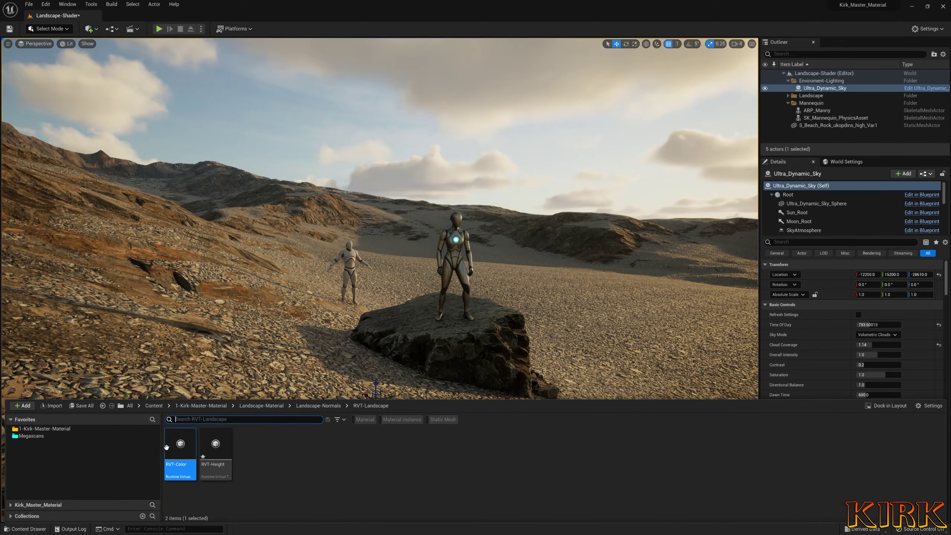
pyautogui.doubleClick(215, 448)
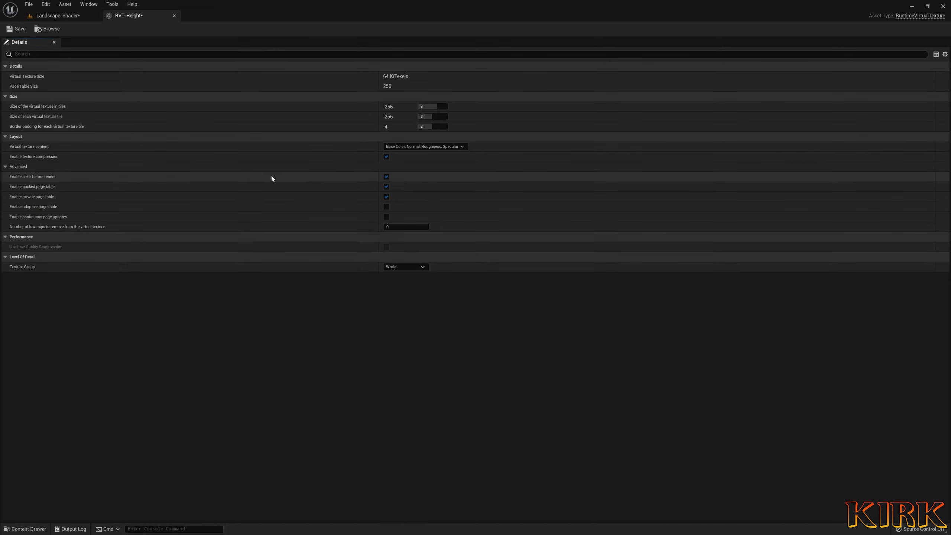
pyautogui.click(455, 146)
pyautogui.click(407, 189)
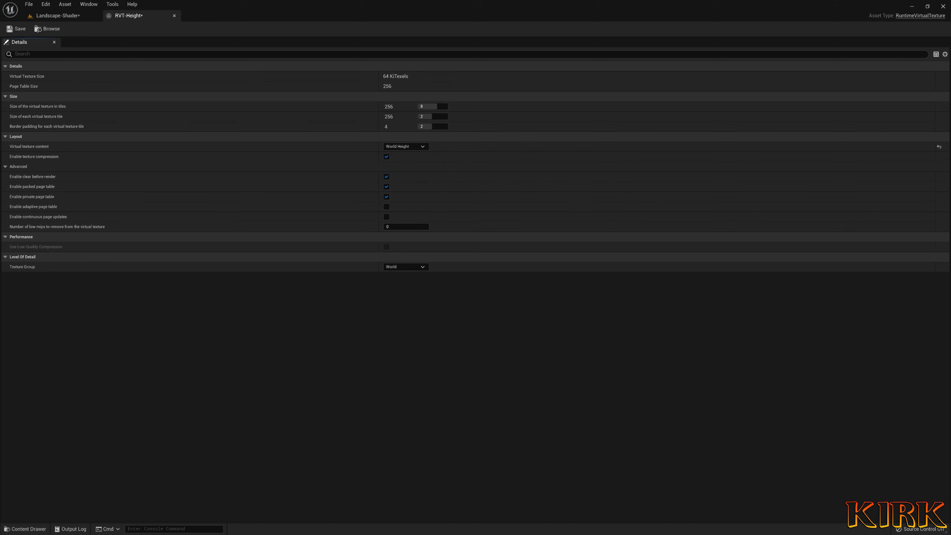
pyautogui.click(17, 29)
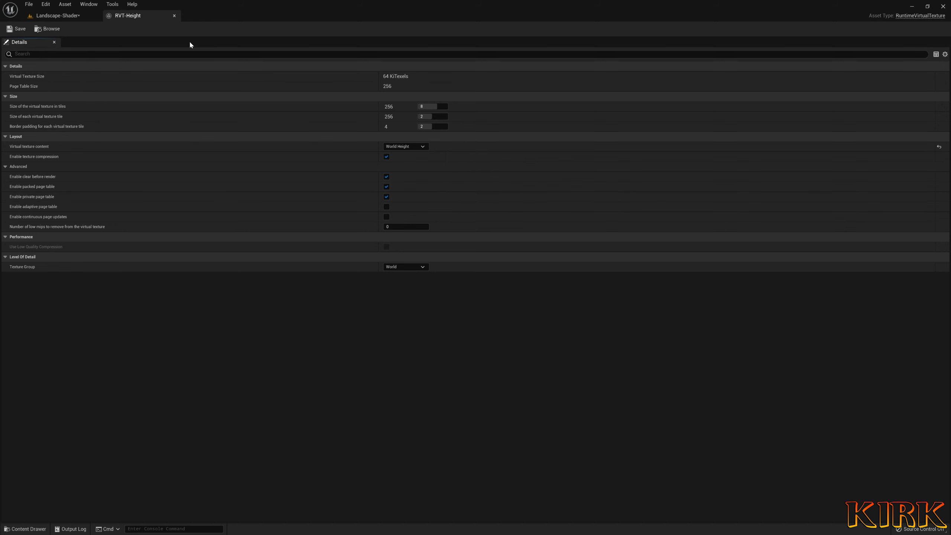
pyautogui.click(174, 15)
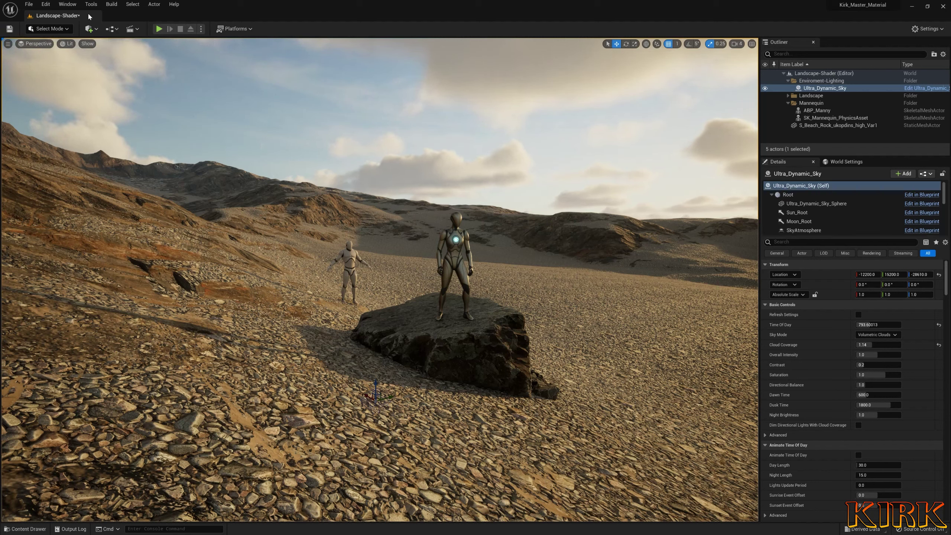
# - Place a Runtime Virtual Texture Volume from Quick Add > Volumes, raised slightly on Z
pyautogui.click(89, 29)
pyautogui.moveTo(117, 133)
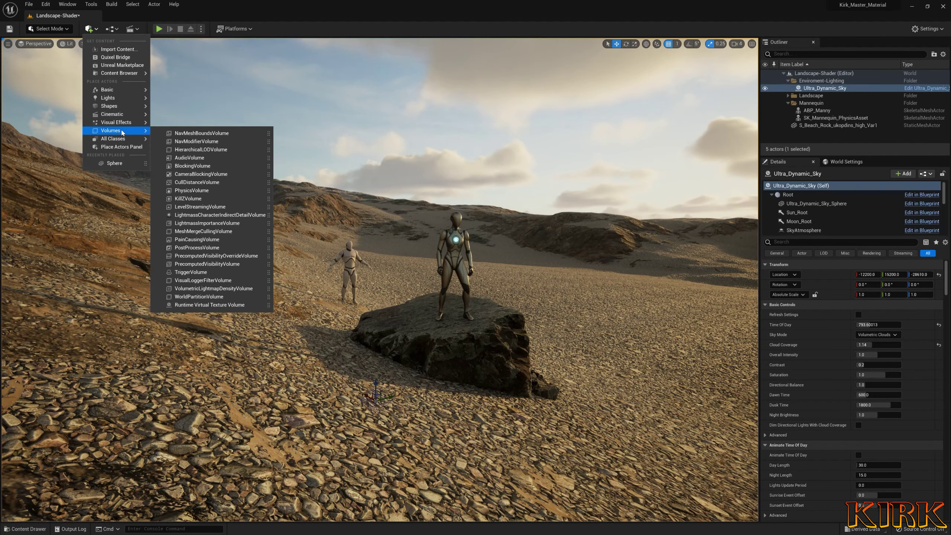
pyautogui.moveTo(209, 304); pyautogui.dragTo(586, 390)
pyautogui.moveTo(586, 390); pyautogui.dragTo(586, 389, button='right')
pyautogui.moveTo(326, 323); pyautogui.dragTo(320, 250)
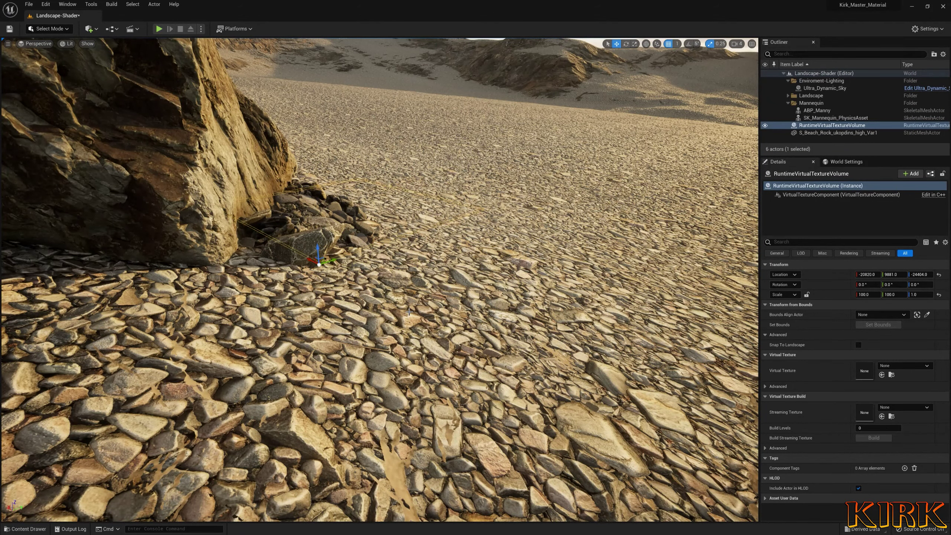
pyautogui.moveTo(388, 244); pyautogui.dragTo(388, 245, button='right')
pyautogui.moveTo(317, 234); pyautogui.dragTo(318, 235, button='right')
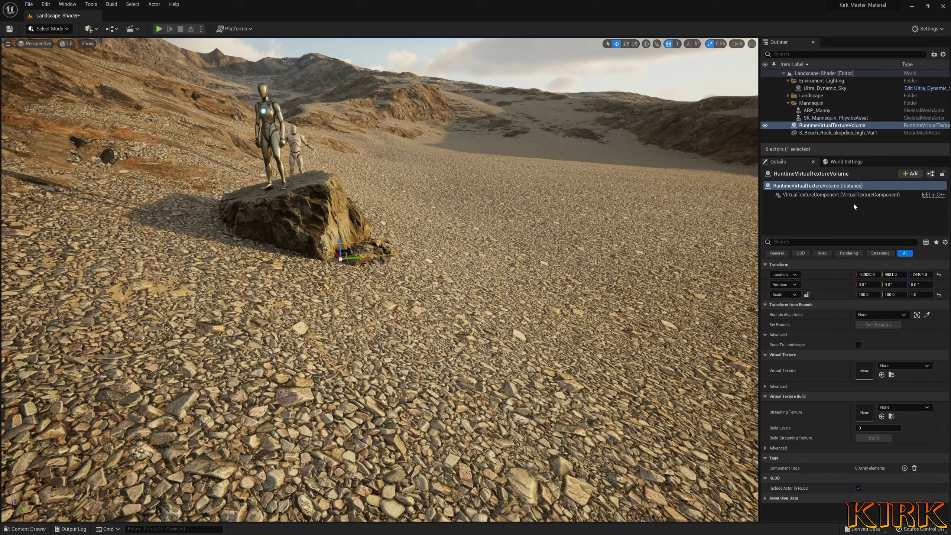
# - Rename the new volume to RVT-Color in the Outliner
pyautogui.click(852, 126)
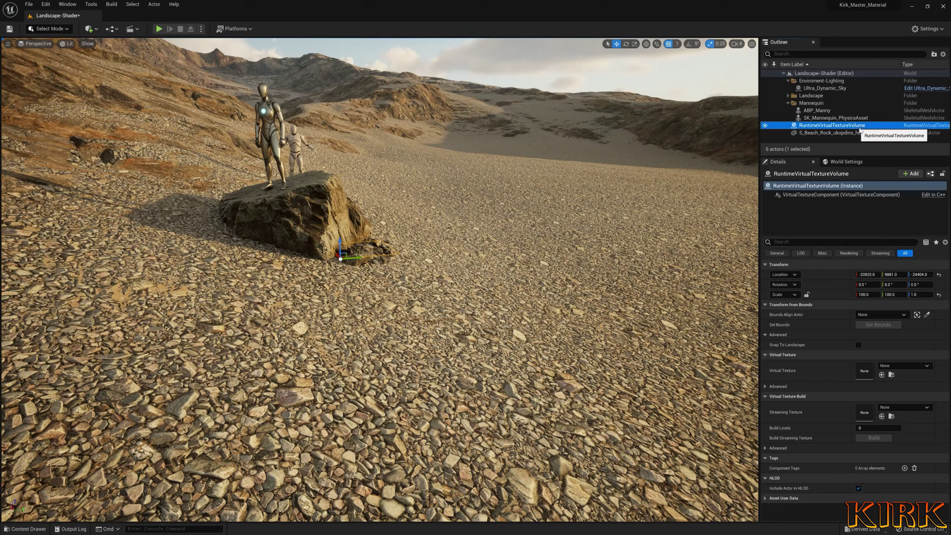
pyautogui.press('F2')
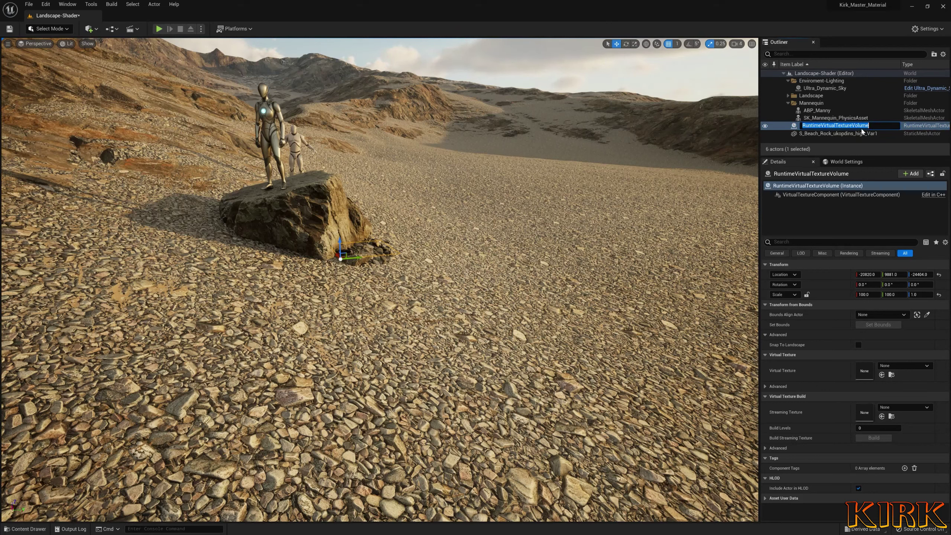
pyautogui.write('RVT-Color')
pyautogui.press('Return')
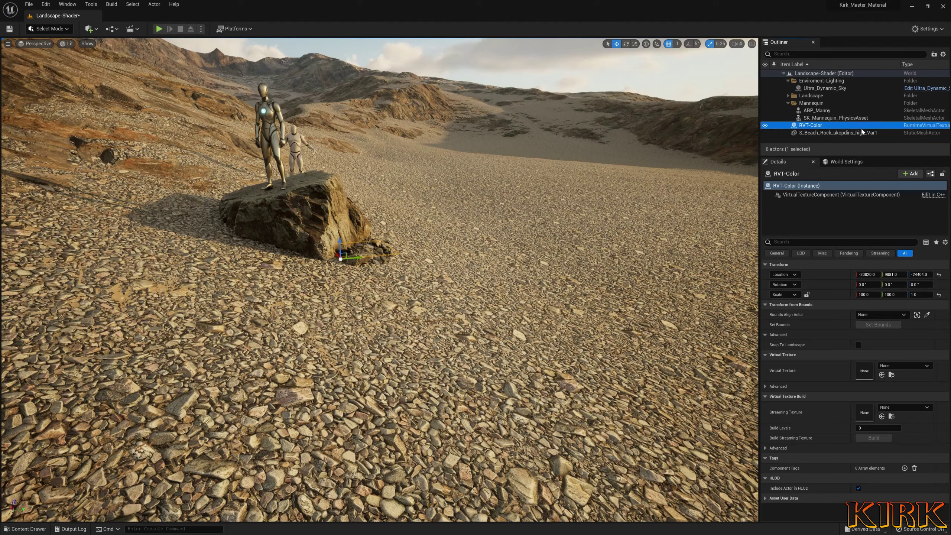
# - Duplicate the RVT-Color volume with Ctrl+D and name the copy RVT-Height
pyautogui.hotkey('ctrl', 'd')
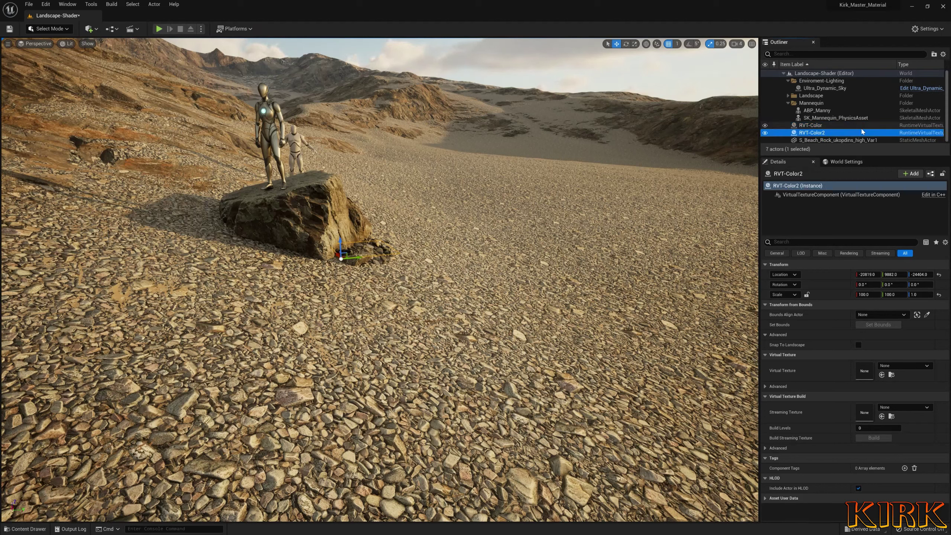
pyautogui.press('F2')
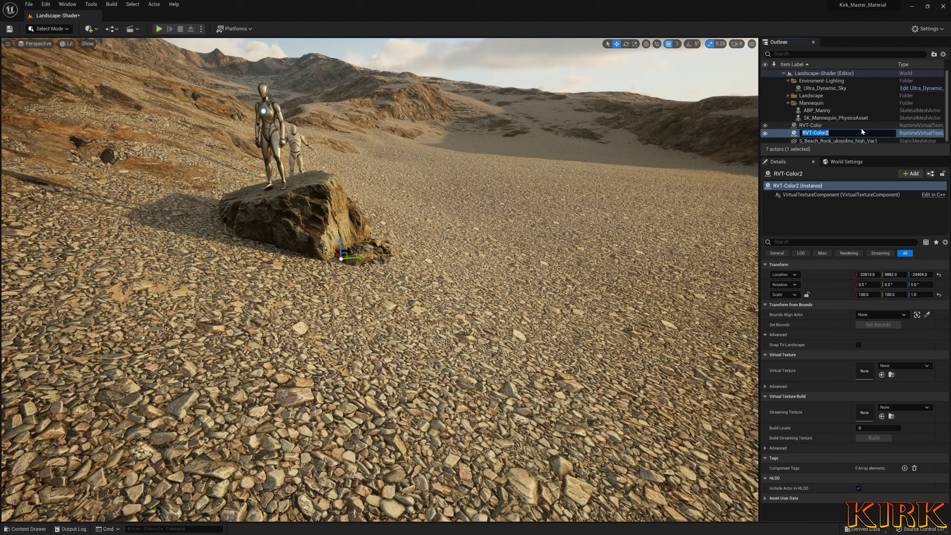
pyautogui.write('RVT-Col')
pyautogui.press('BackSpace')
pyautogui.press('BackSpace')
pyautogui.write('Height')
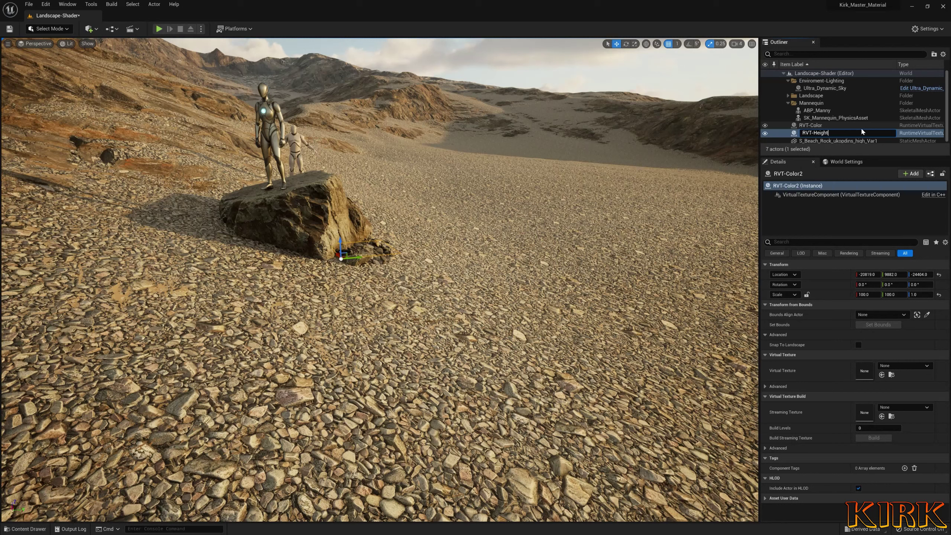
pyautogui.press('Return')
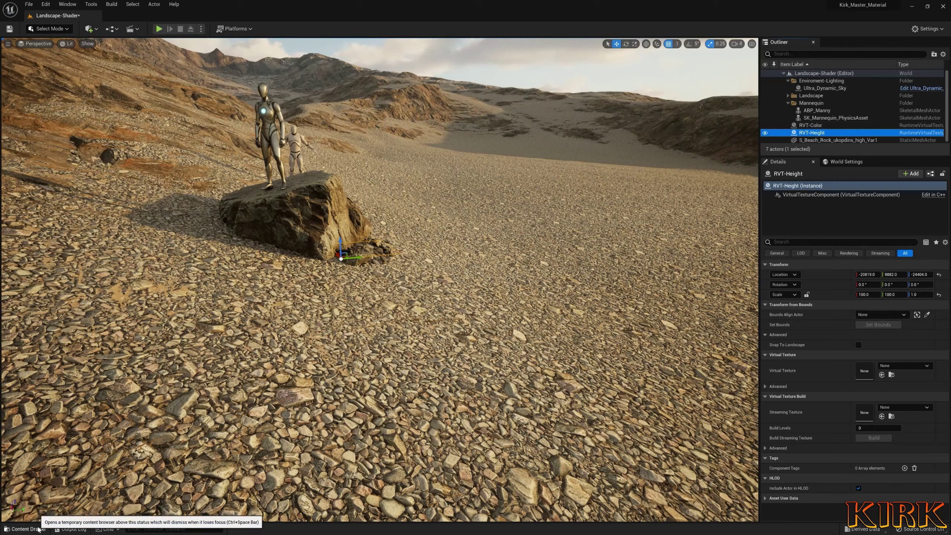
# - Assign RVT-Color to the RVT-Color volume and set its bounds to the Landscape (100800 × 100800 × 7796.875)
pyautogui.click(838, 125)
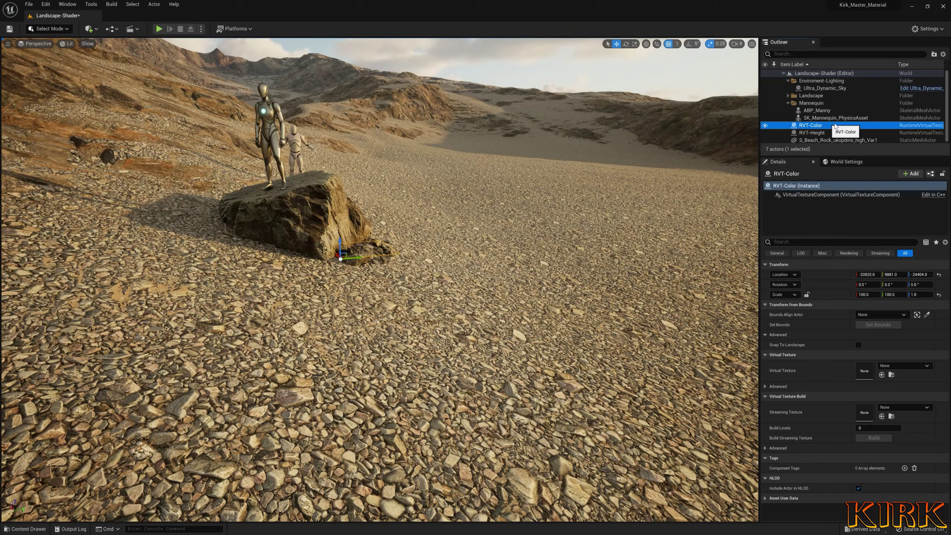
pyautogui.click(25, 528)
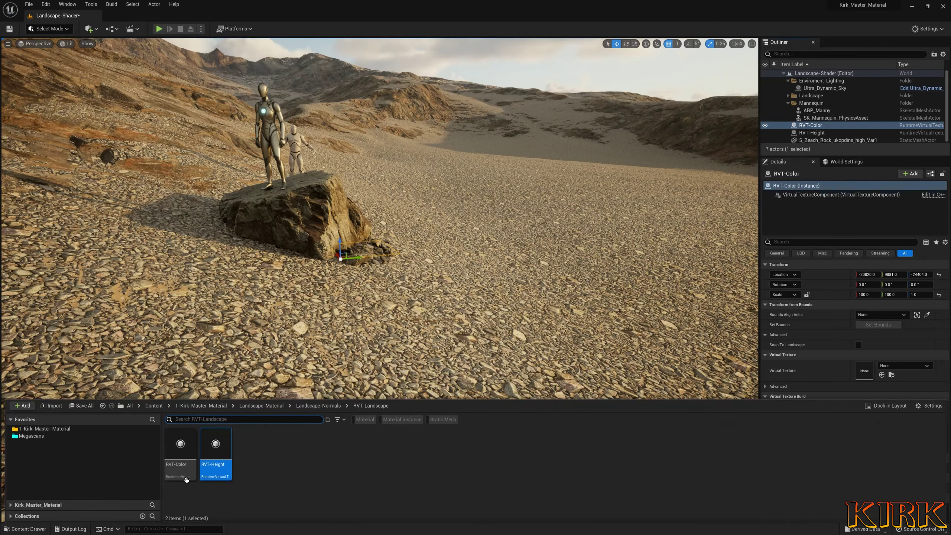
pyautogui.moveTo(188, 443); pyautogui.dragTo(868, 371)
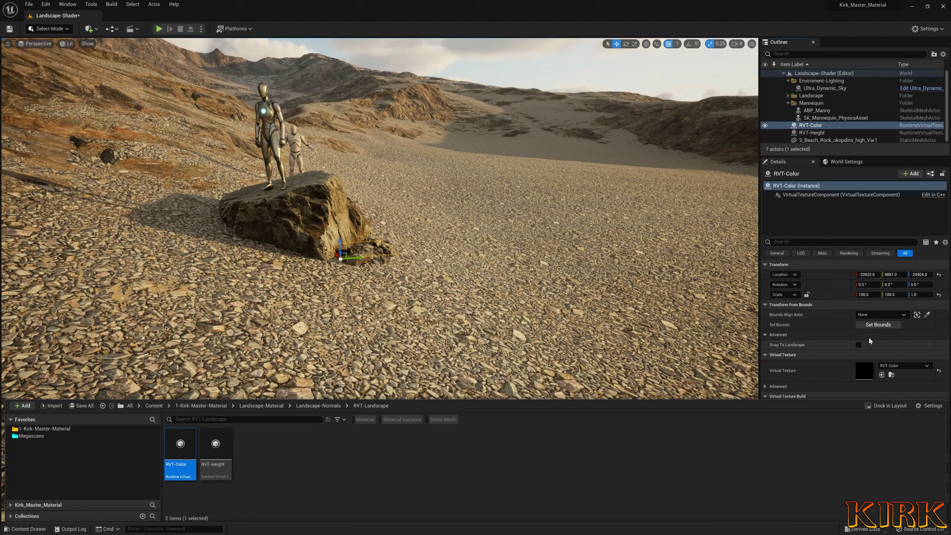
pyautogui.click(904, 318)
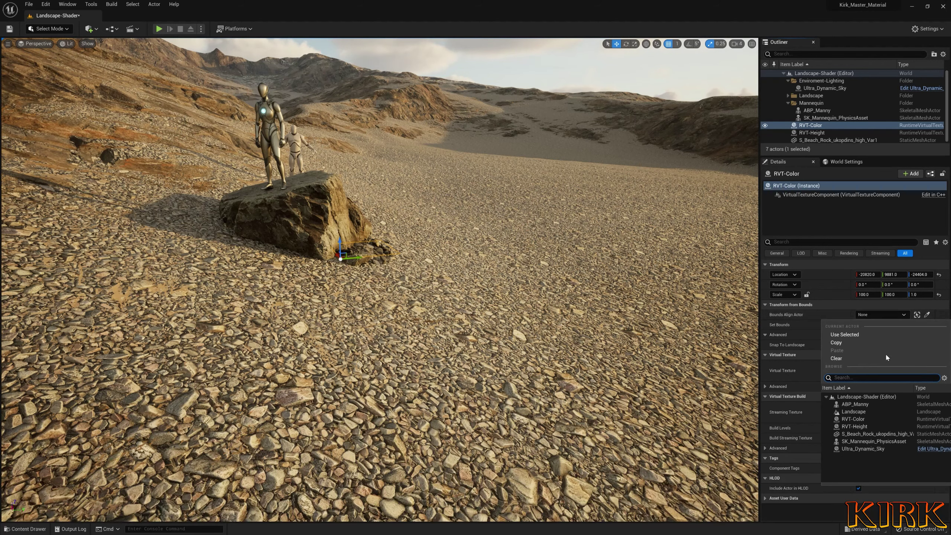
pyautogui.click(857, 412)
pyautogui.click(869, 325)
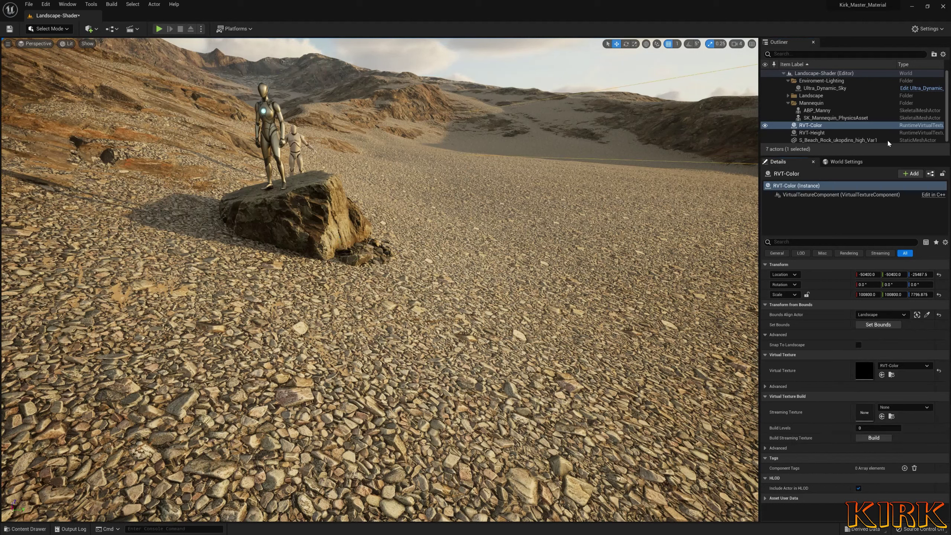
pyautogui.click(811, 132)
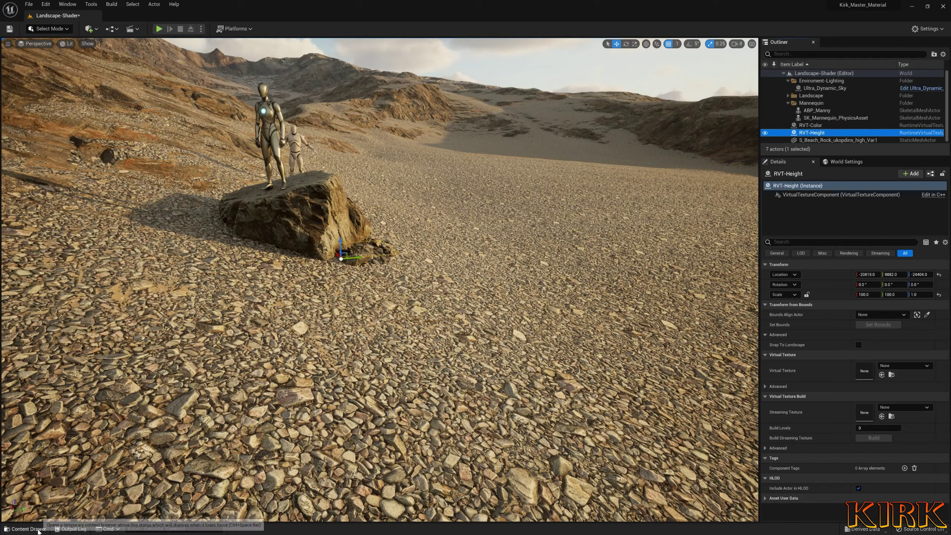
# - Assign RVT-Height to the RVT-Height volume and fit its bounds to the eyedropped Landscape
pyautogui.click(26, 528)
pyautogui.moveTo(216, 445); pyautogui.dragTo(865, 372)
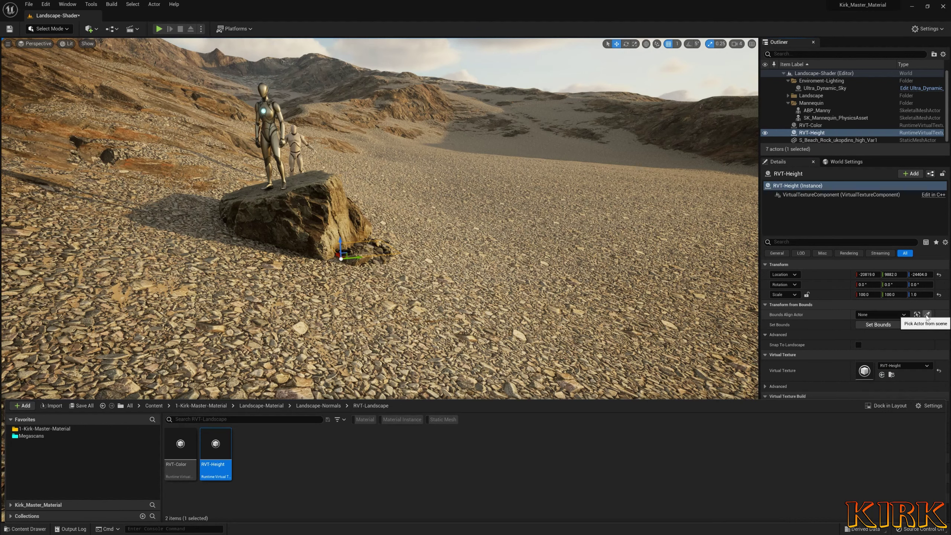
pyautogui.click(927, 315)
pyautogui.click(541, 300)
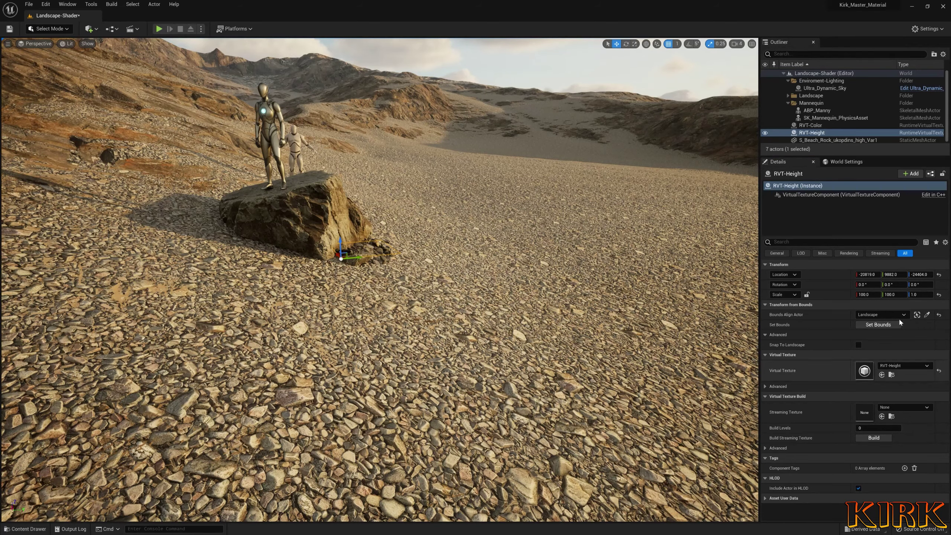
pyautogui.click(879, 325)
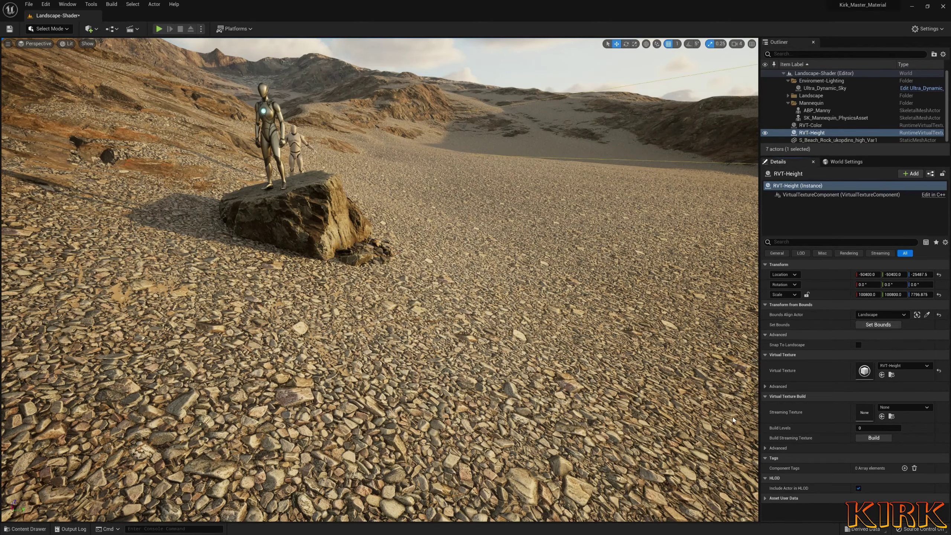